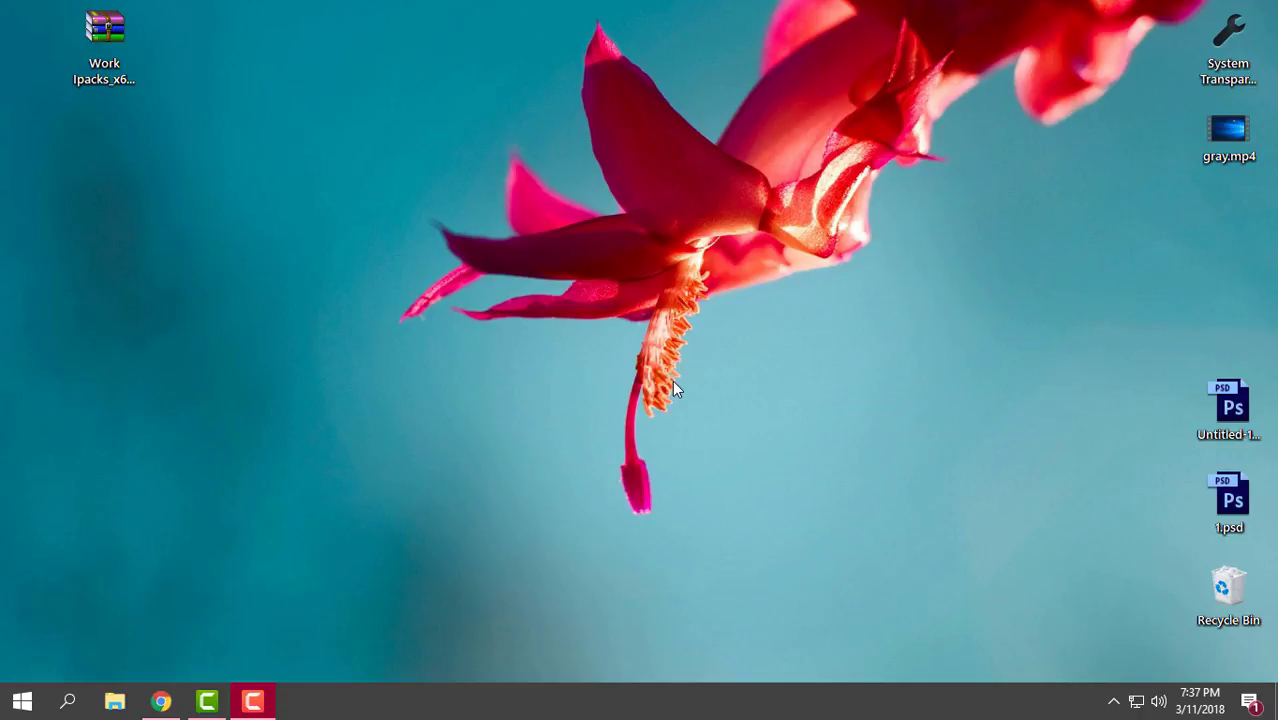
{"action": "left_click", "coordinate": [104, 40]}
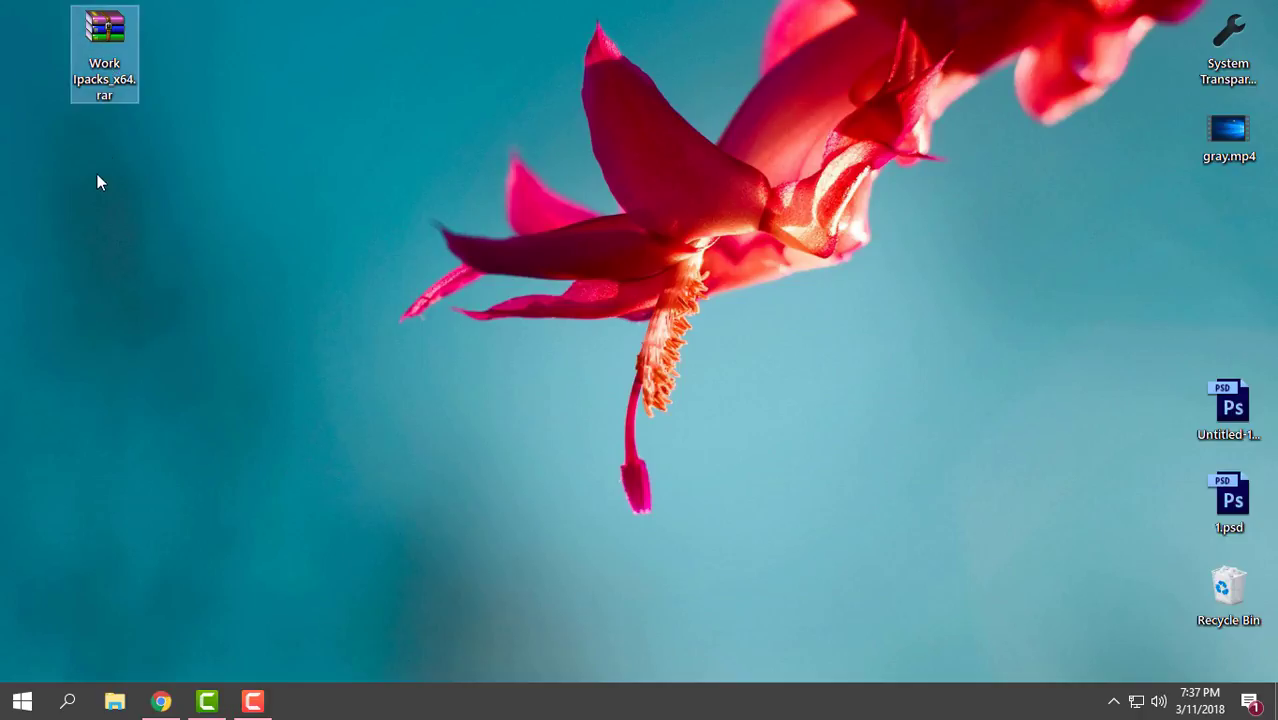
{"action": "left_click", "coordinate": [69, 233]}
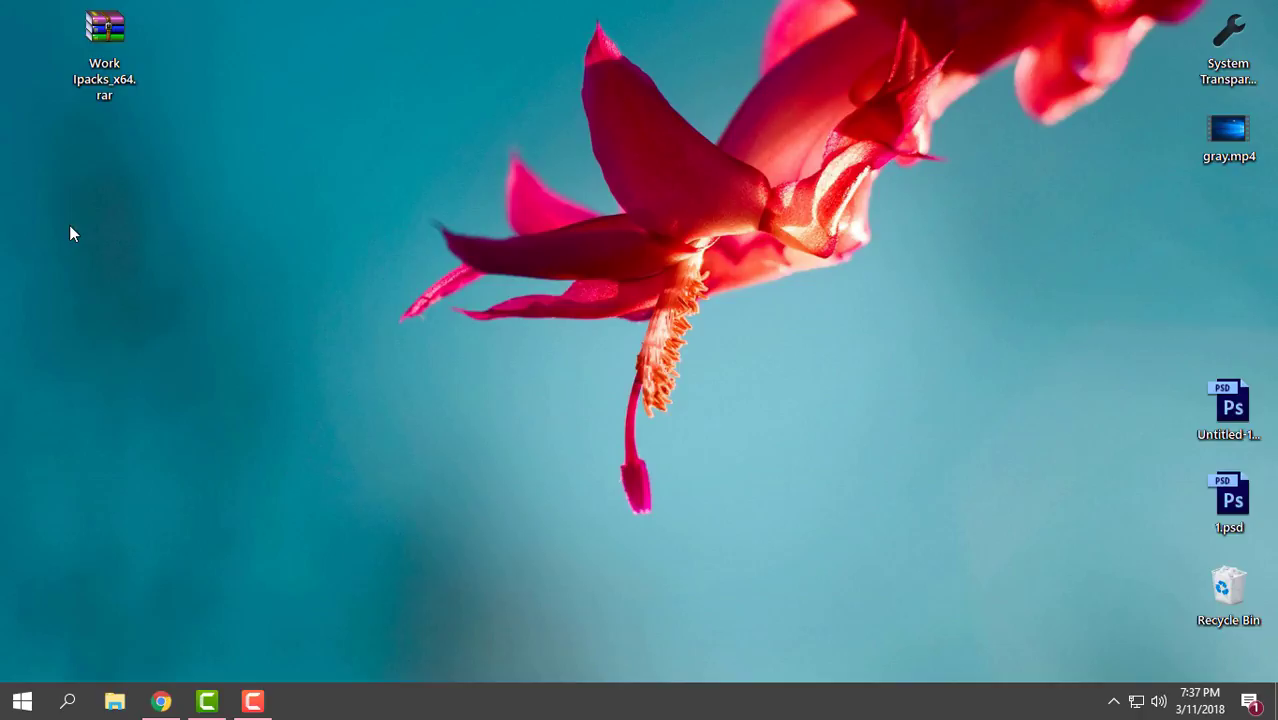
{"action": "right_click", "coordinate": [128, 166]}
{"action": "left_click", "coordinate": [141, 243]}
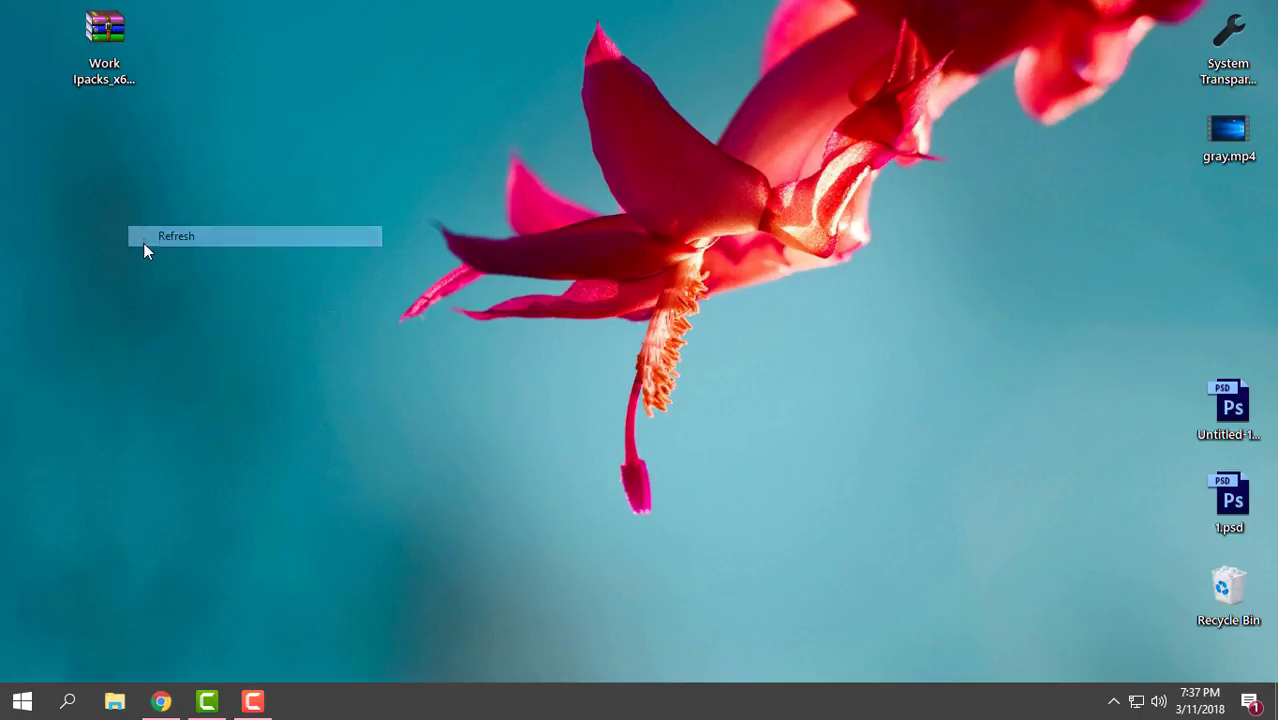
Extract the Work Ipacks_x64.rar archive on the desktop into its own Work Ipacks_x64 folder.
{"action": "left_click", "coordinate": [125, 64]}
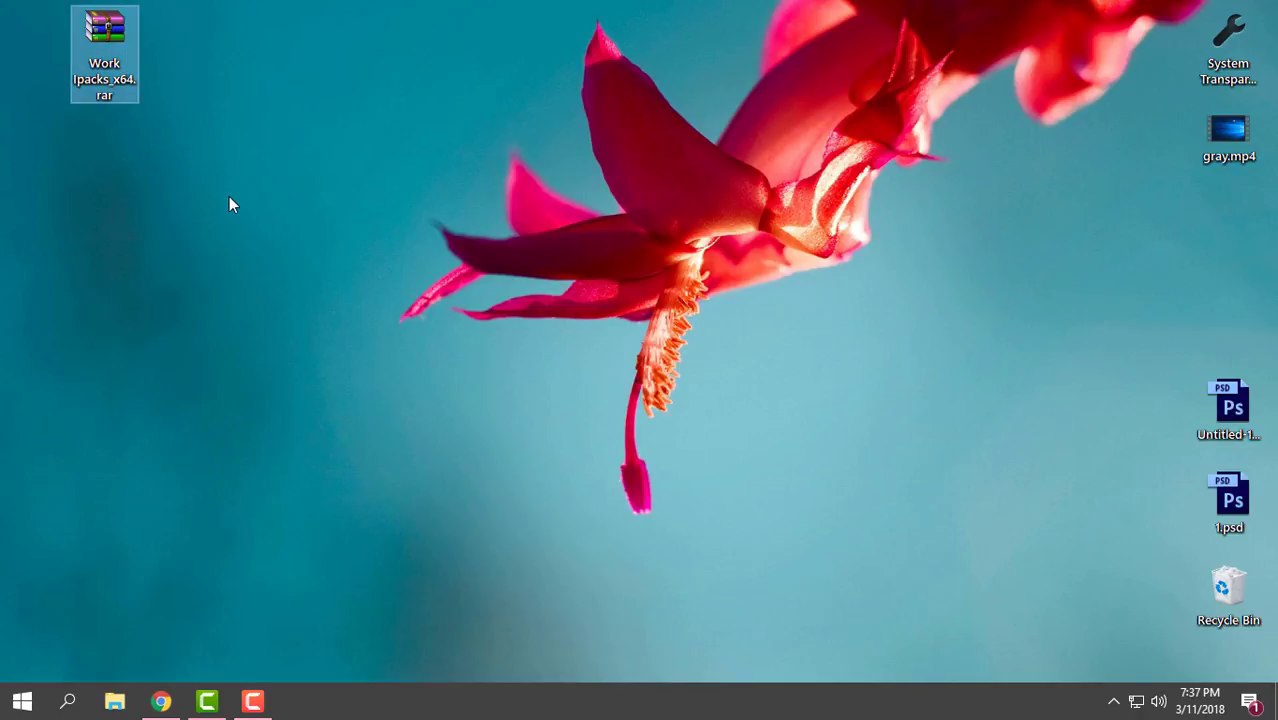
{"action": "right_click", "coordinate": [96, 47]}
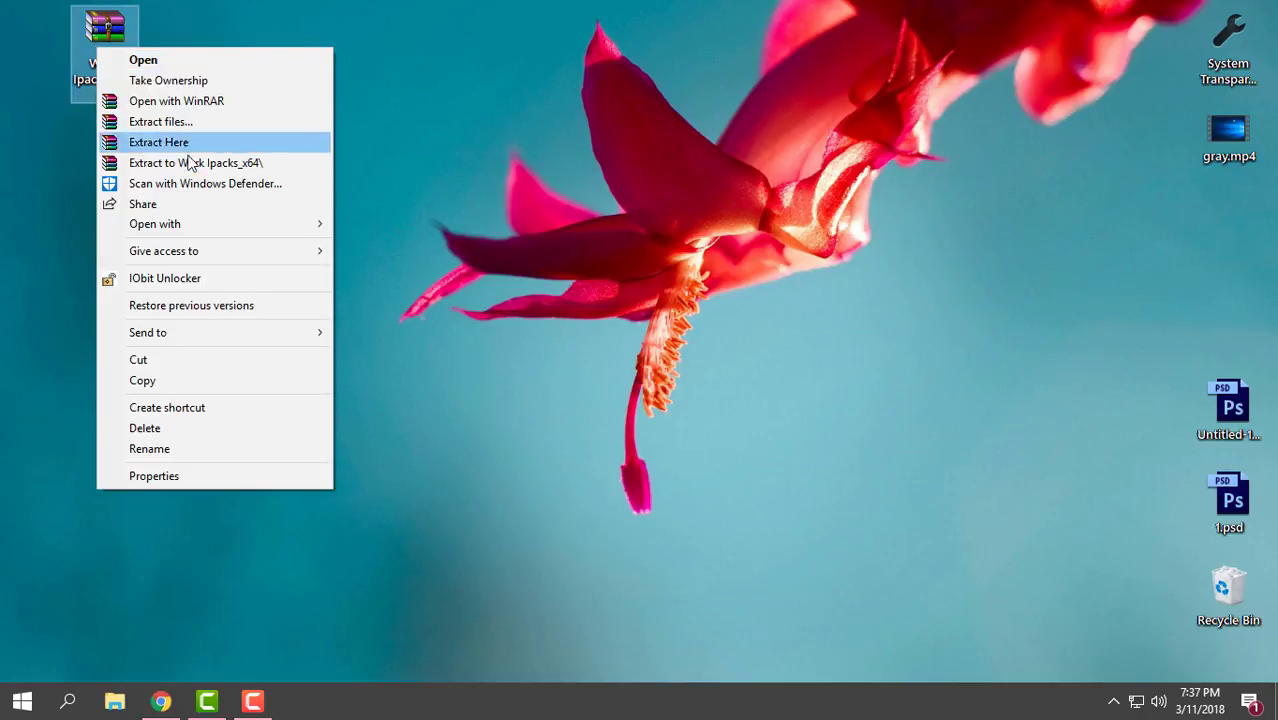
{"action": "left_click", "coordinate": [190, 163]}
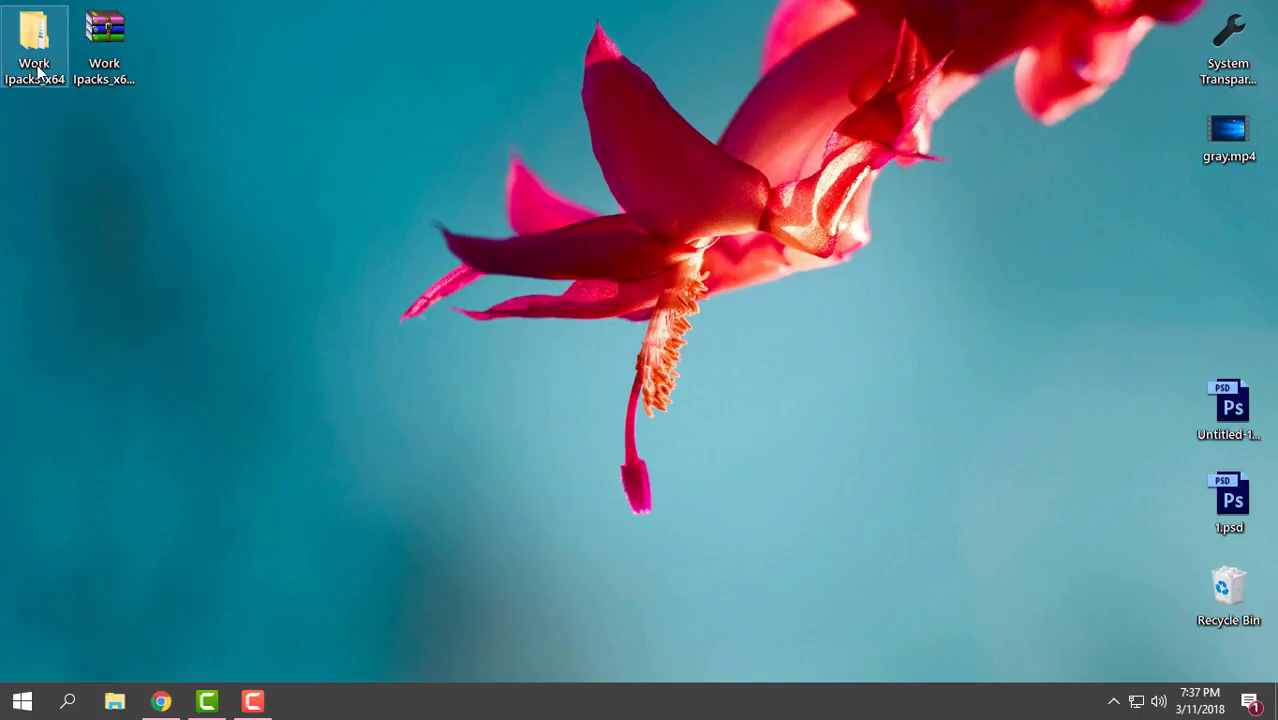
Launch Work Elegant Neon.exe from the Work Ipacks subfolder of the extracted folder and close the folder window.
{"action": "double_click", "coordinate": [36, 68]}
{"action": "double_click", "coordinate": [215, 147]}
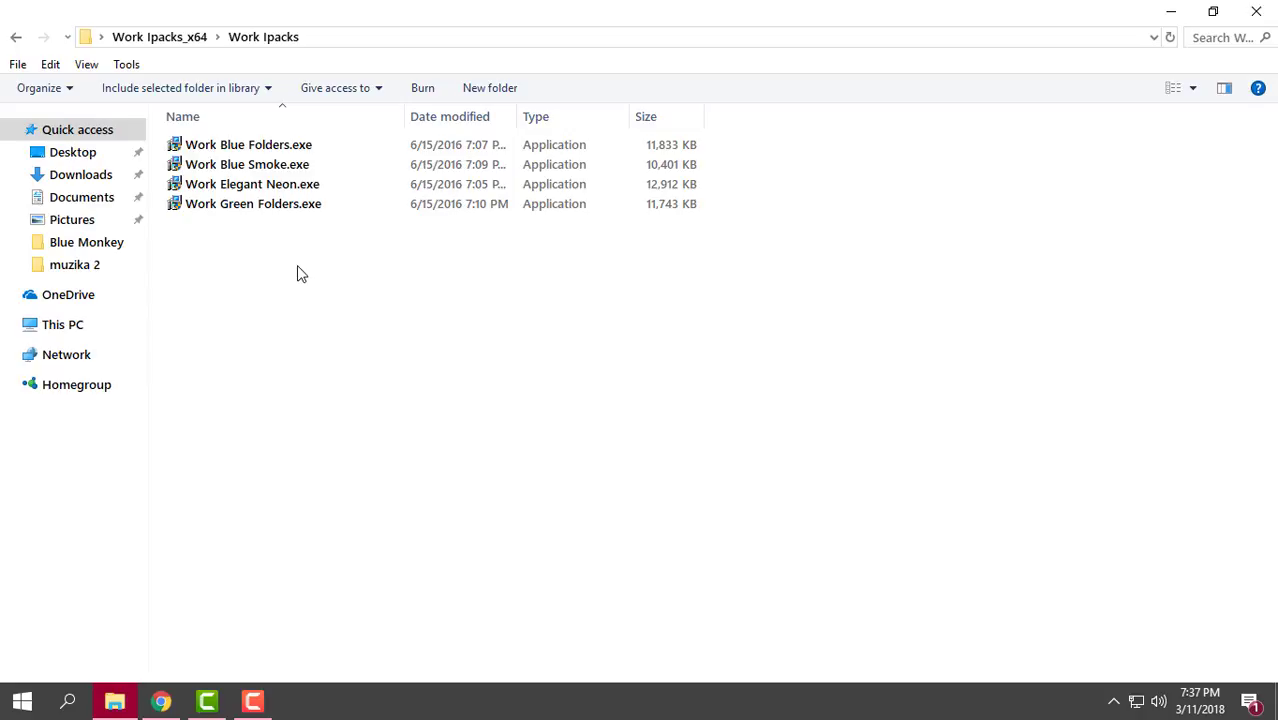
{"action": "left_click", "coordinate": [252, 186]}
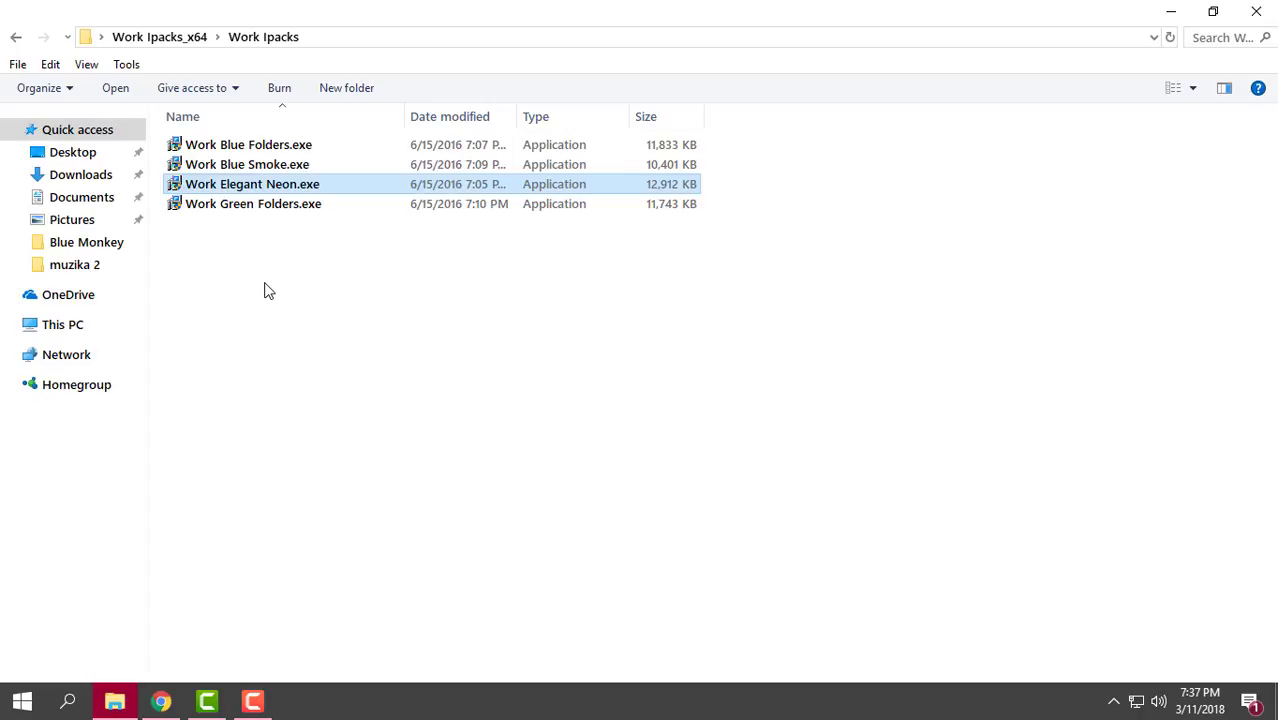
{"action": "double_click", "coordinate": [258, 187]}
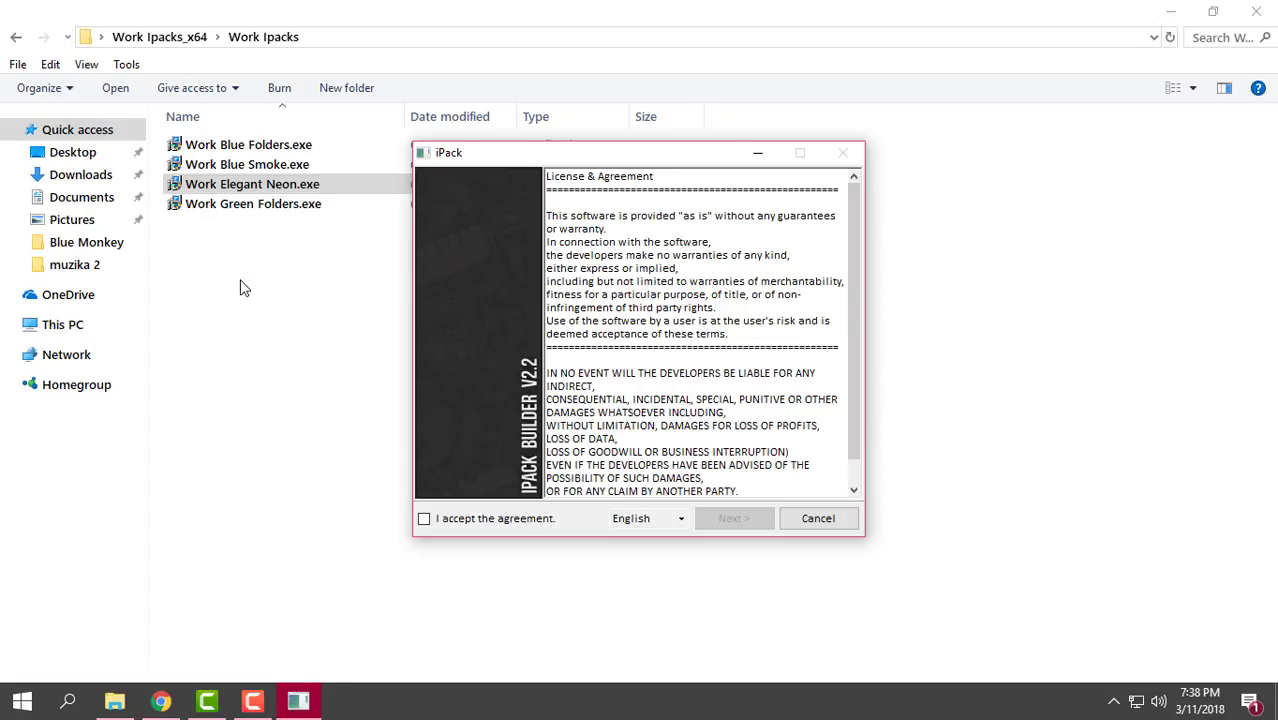
{"action": "left_click", "coordinate": [1256, 11]}
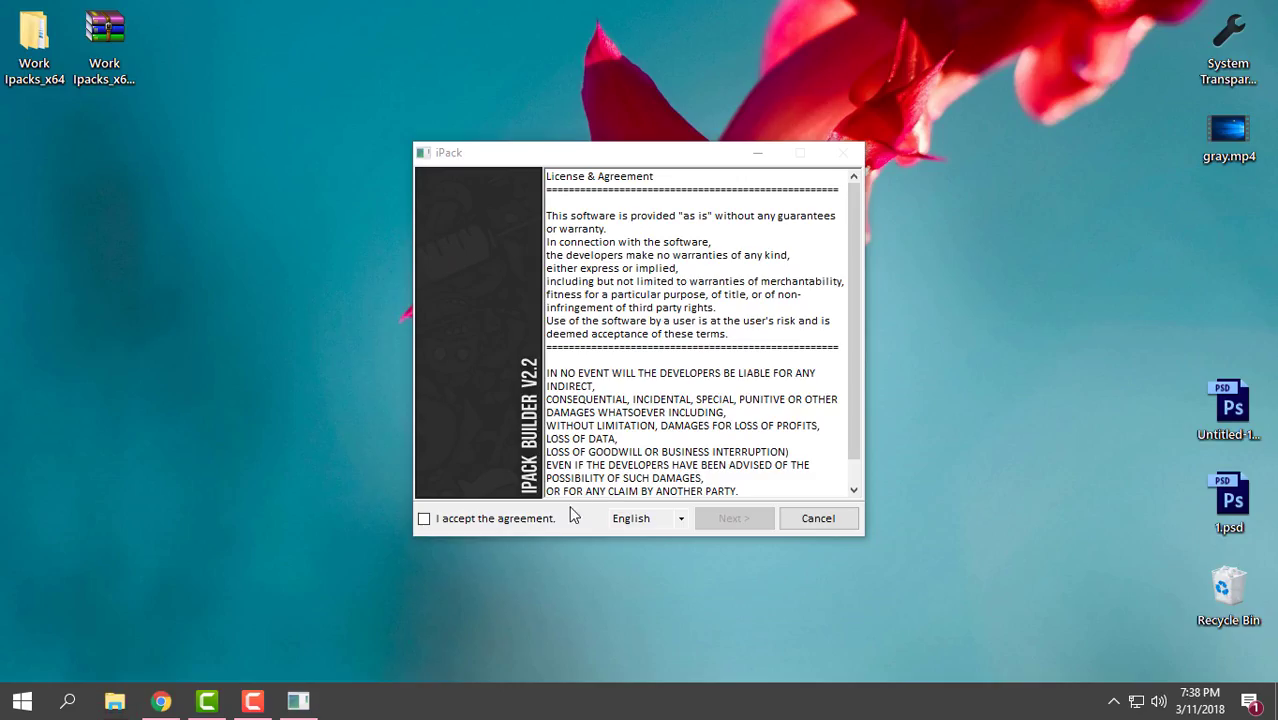
Install the Work Elegant Neon icon pack, accepting the agreement, patching all files and making a restore point, and finish the installer.
{"action": "left_click", "coordinate": [520, 521]}
{"action": "left_click", "coordinate": [738, 522]}
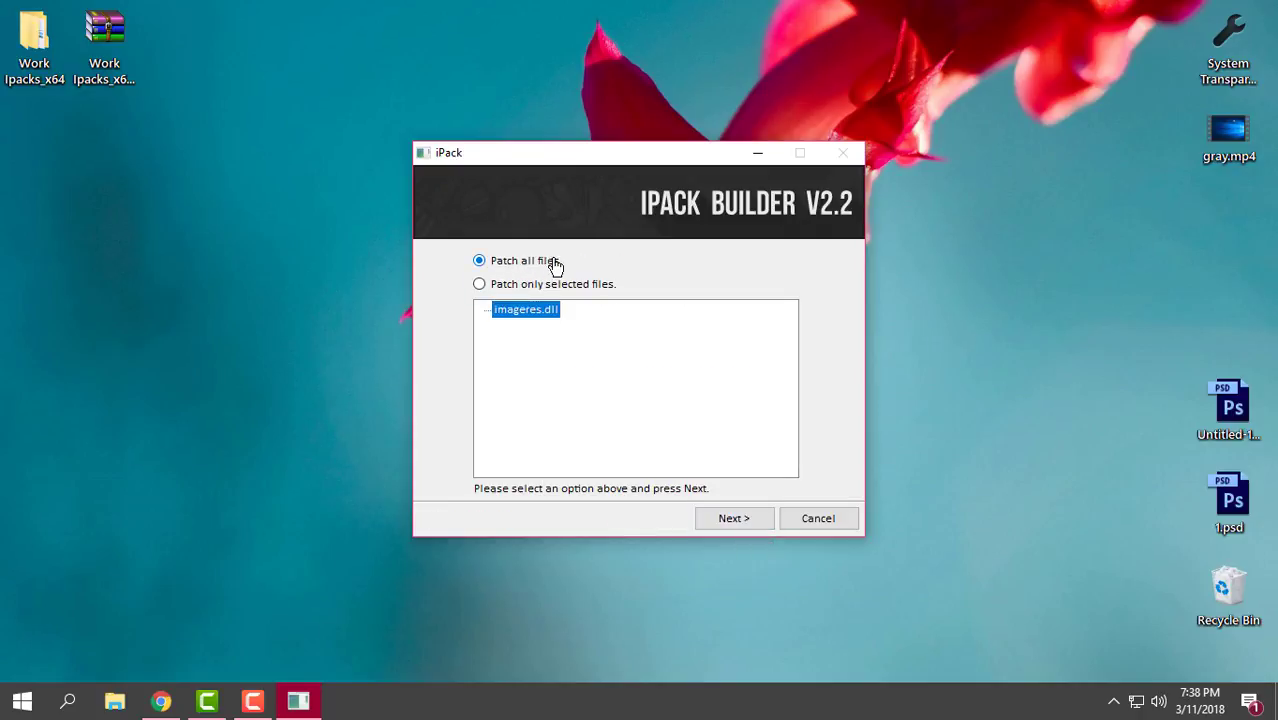
{"action": "left_click", "coordinate": [726, 522]}
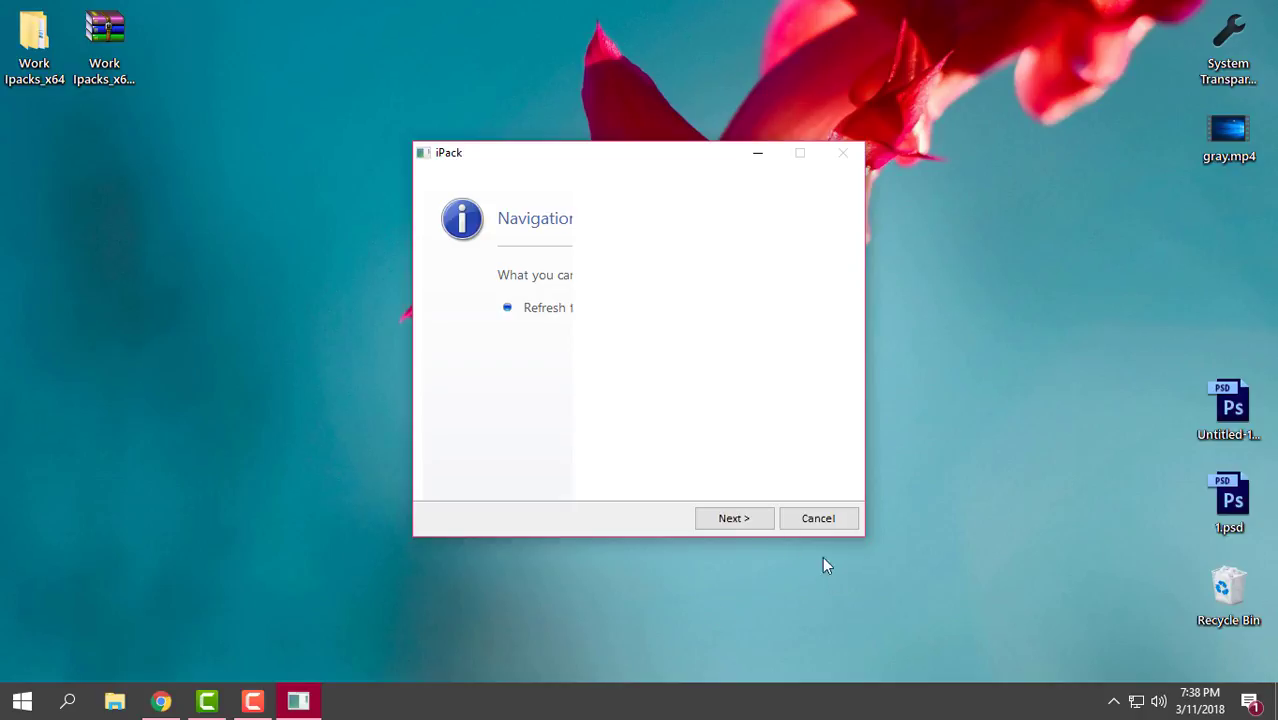
{"action": "left_click", "coordinate": [743, 518]}
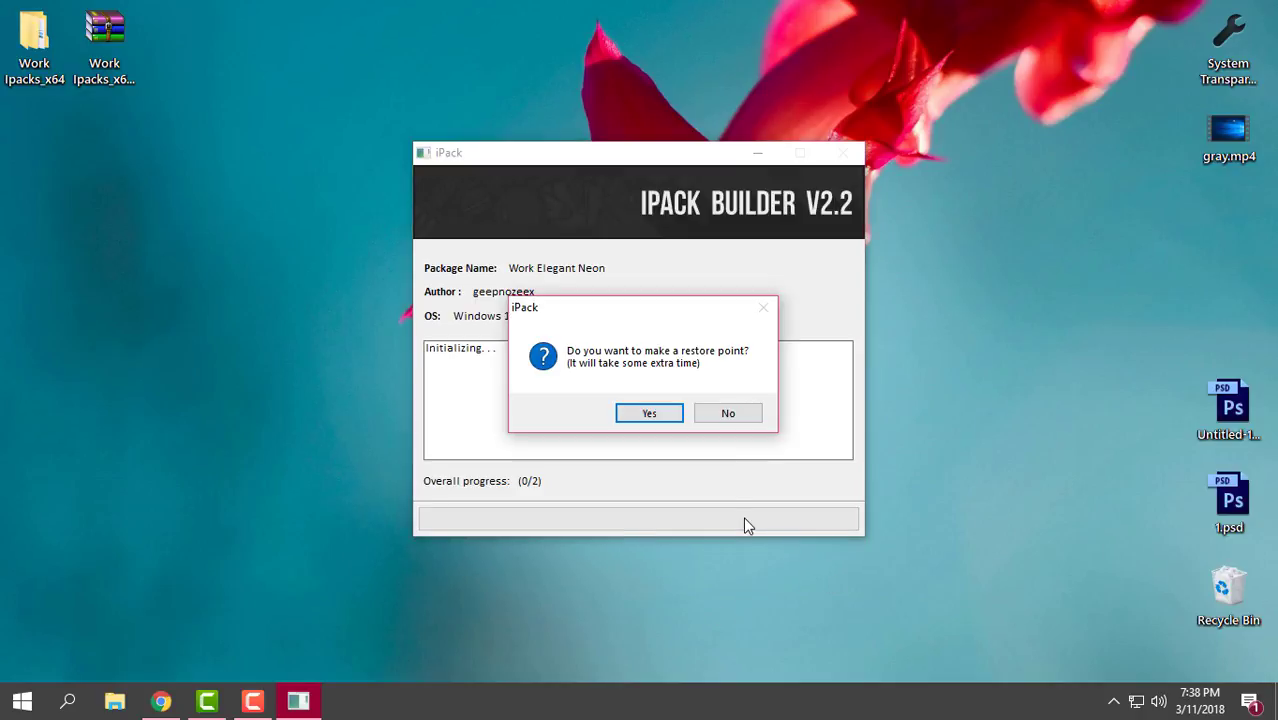
{"action": "left_click", "coordinate": [647, 416]}
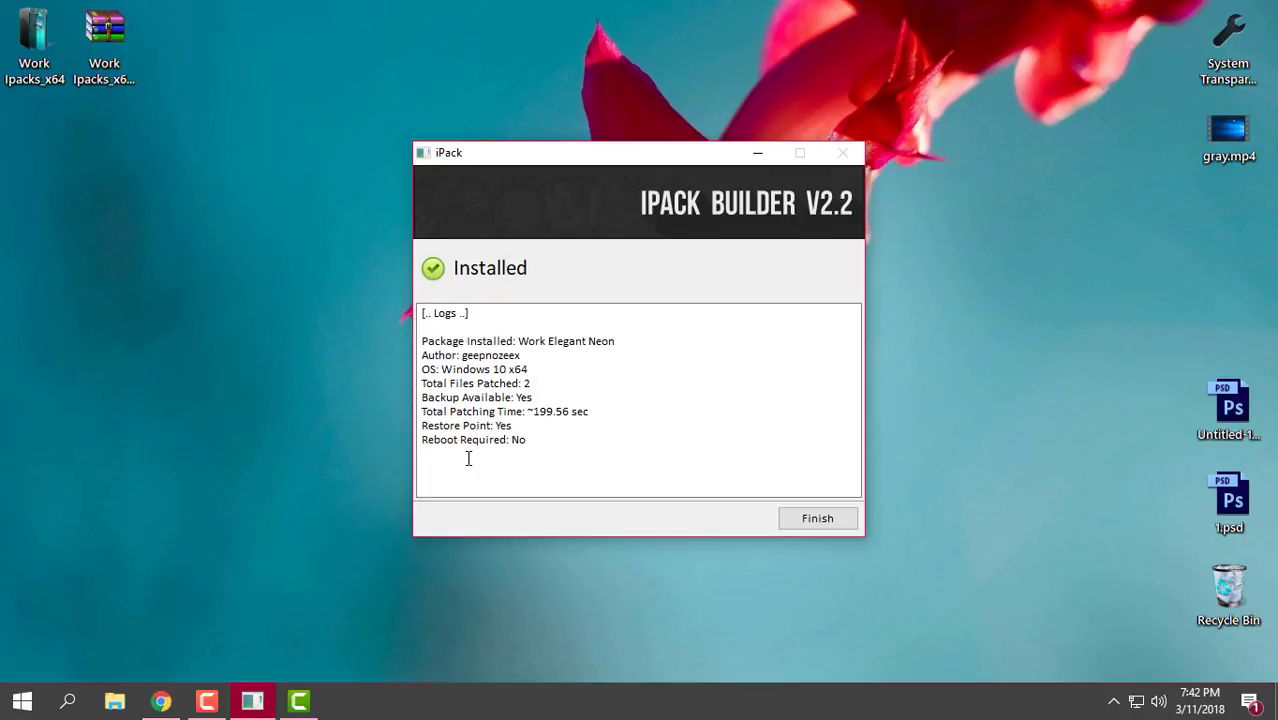
{"action": "left_click", "coordinate": [817, 519]}
Refresh the desktop and examine the new folder and drive icons in This PC at an enlarged icon size.
{"action": "right_click", "coordinate": [325, 266]}
{"action": "left_click", "coordinate": [392, 348]}
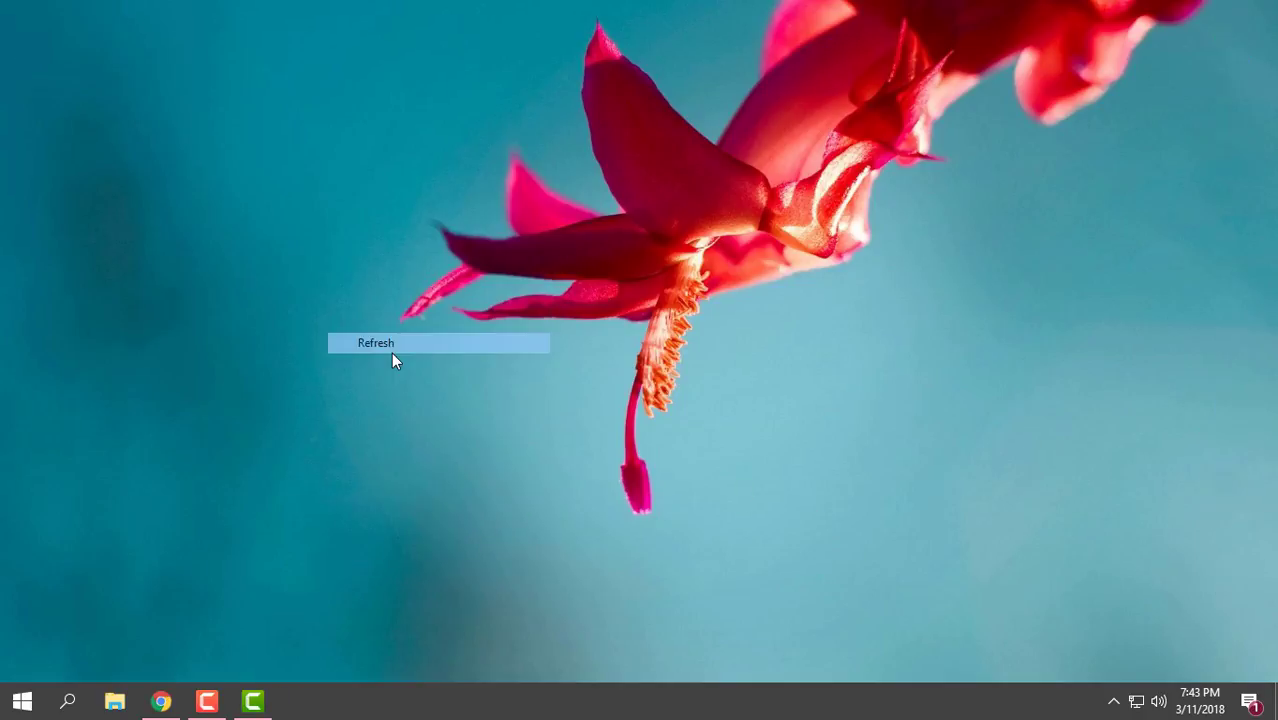
{"action": "left_click", "coordinate": [114, 700]}
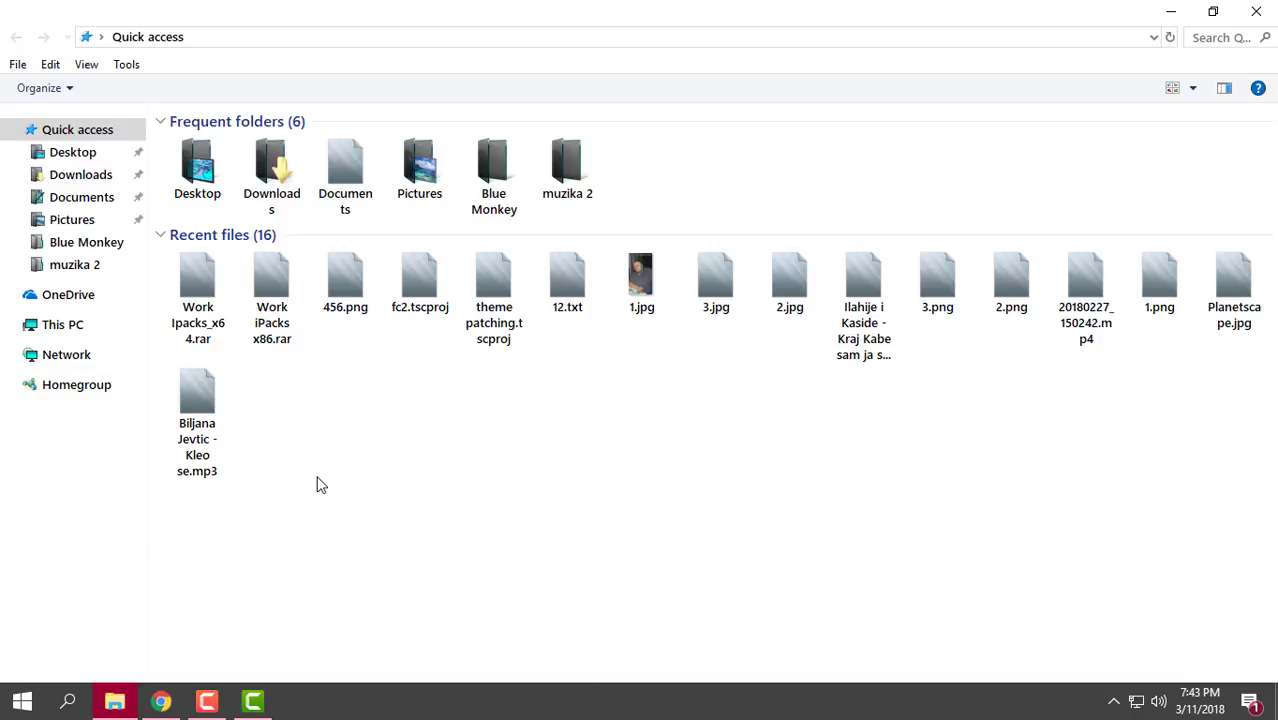
{"action": "left_click", "coordinate": [80, 327]}
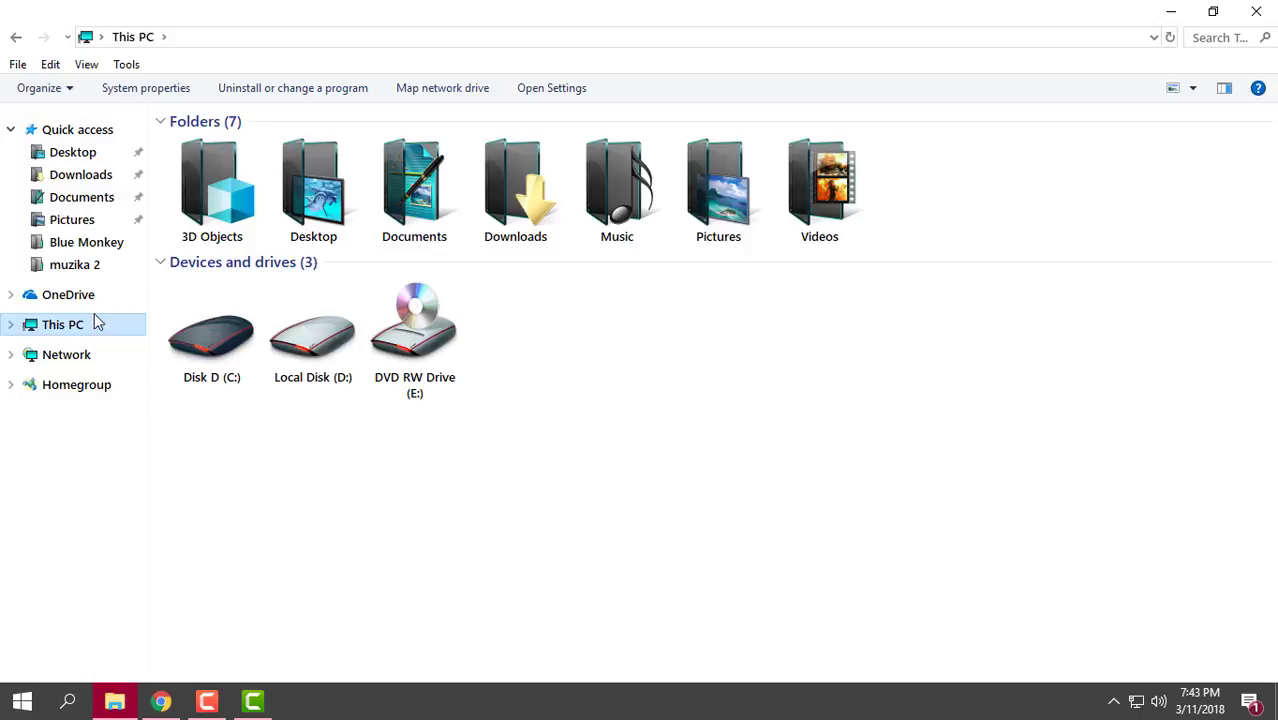
{"action": "left_click", "coordinate": [1194, 89]}
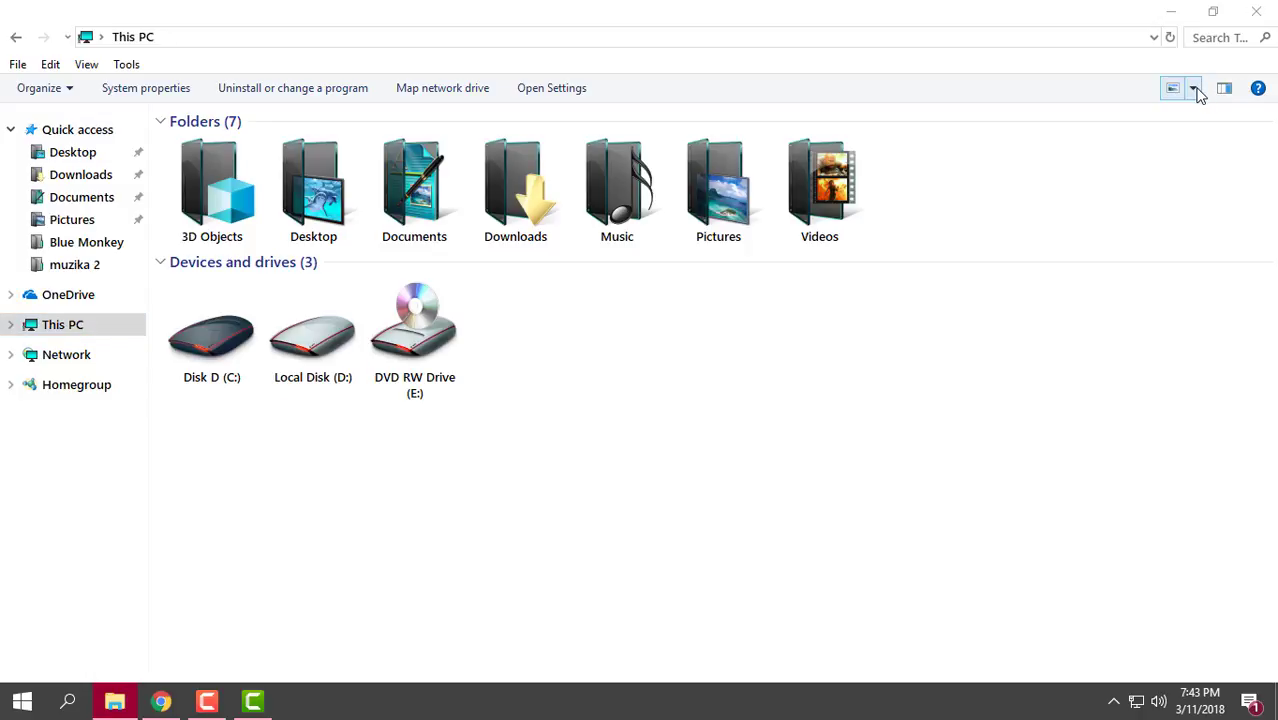
{"action": "left_click_drag", "start_coordinate": [1144, 91], "coordinate": [1142, 55]}
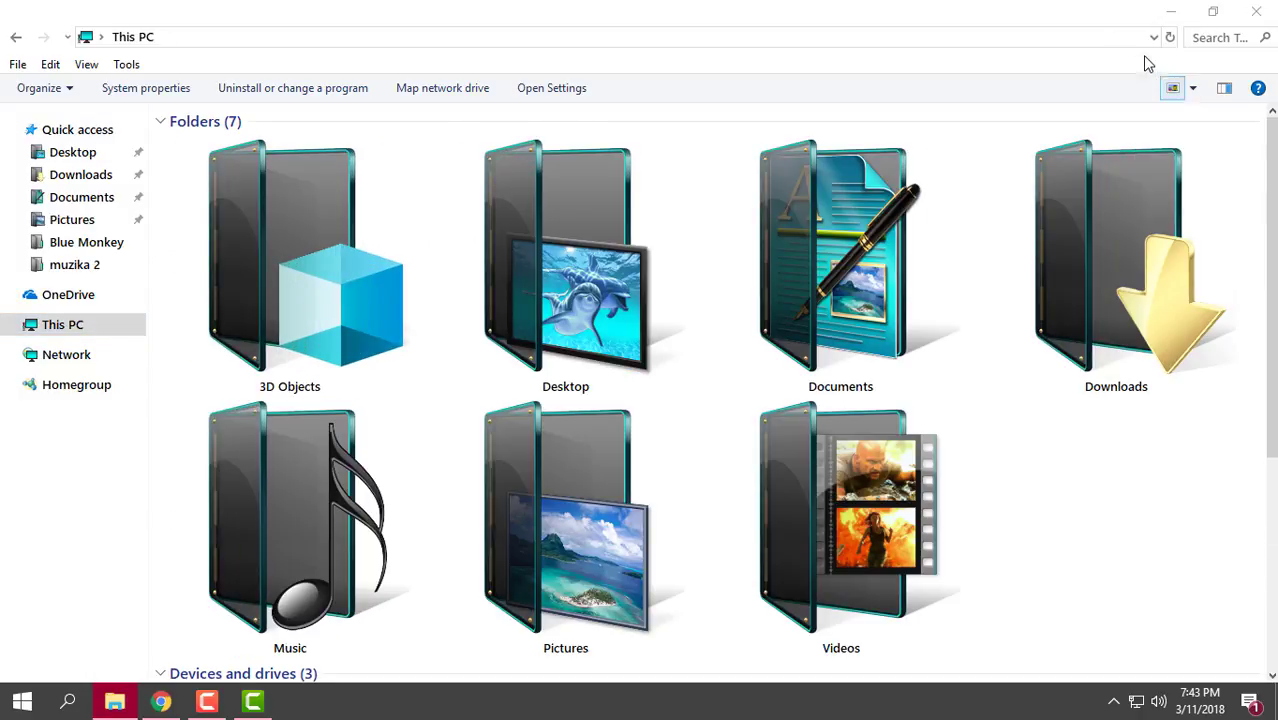
{"action": "scroll", "coordinate": [1050, 290], "scroll_direction": "down", "scroll_amount": 3}
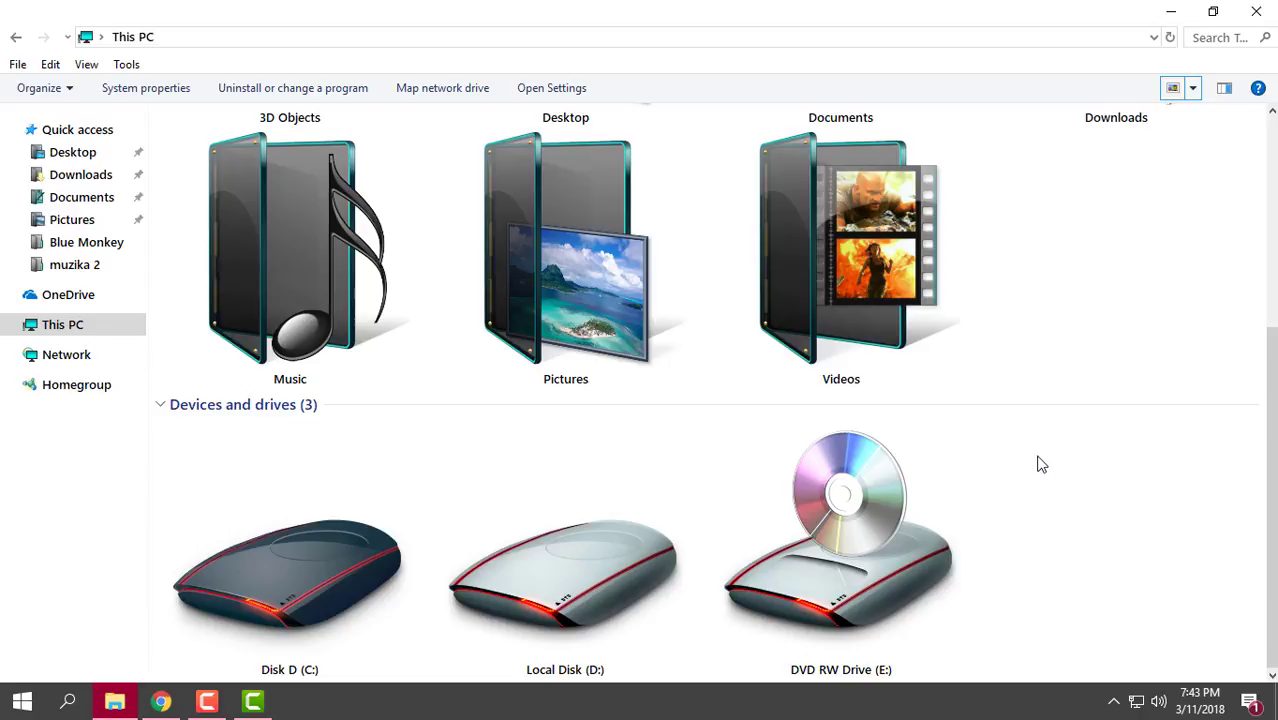
{"action": "left_click", "coordinate": [1256, 11]}
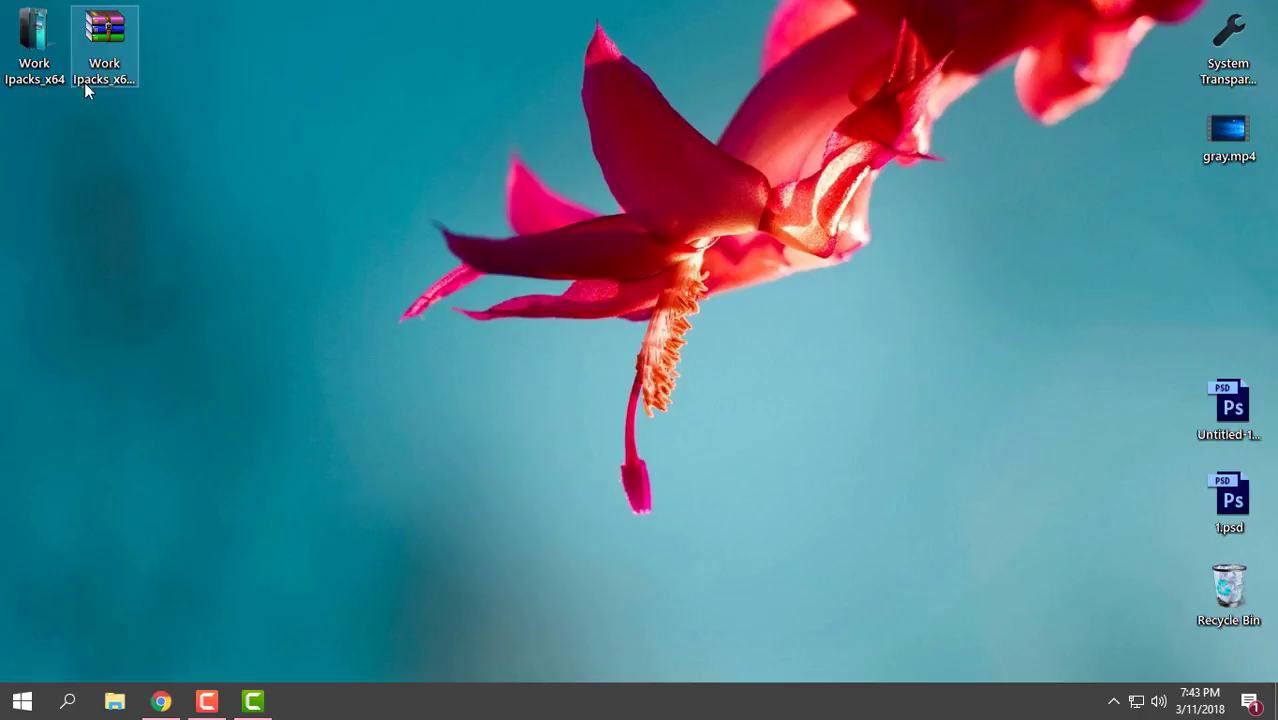
Look through the installers in the Work Ipacks folder, close its window and refresh the desktop.
{"action": "double_click", "coordinate": [43, 63]}
{"action": "double_click", "coordinate": [227, 153]}
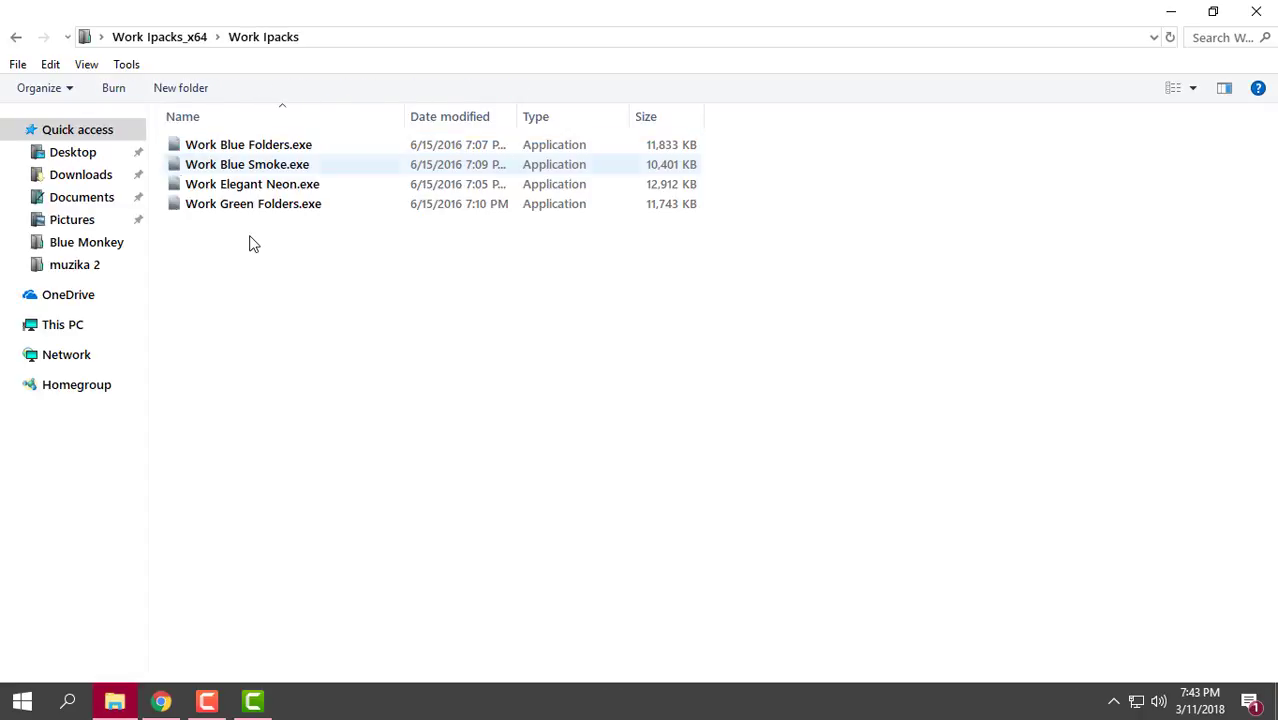
{"action": "right_click", "coordinate": [262, 288]}
{"action": "left_click", "coordinate": [307, 372]}
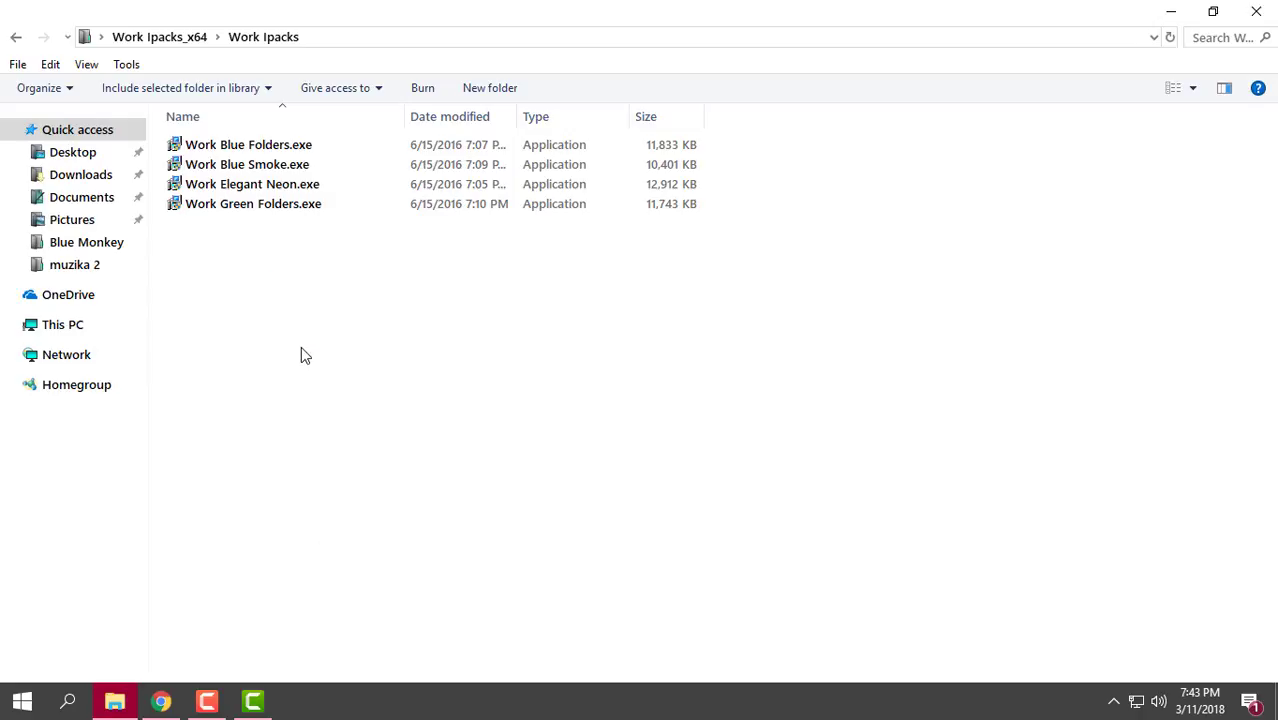
{"action": "left_click", "coordinate": [309, 205]}
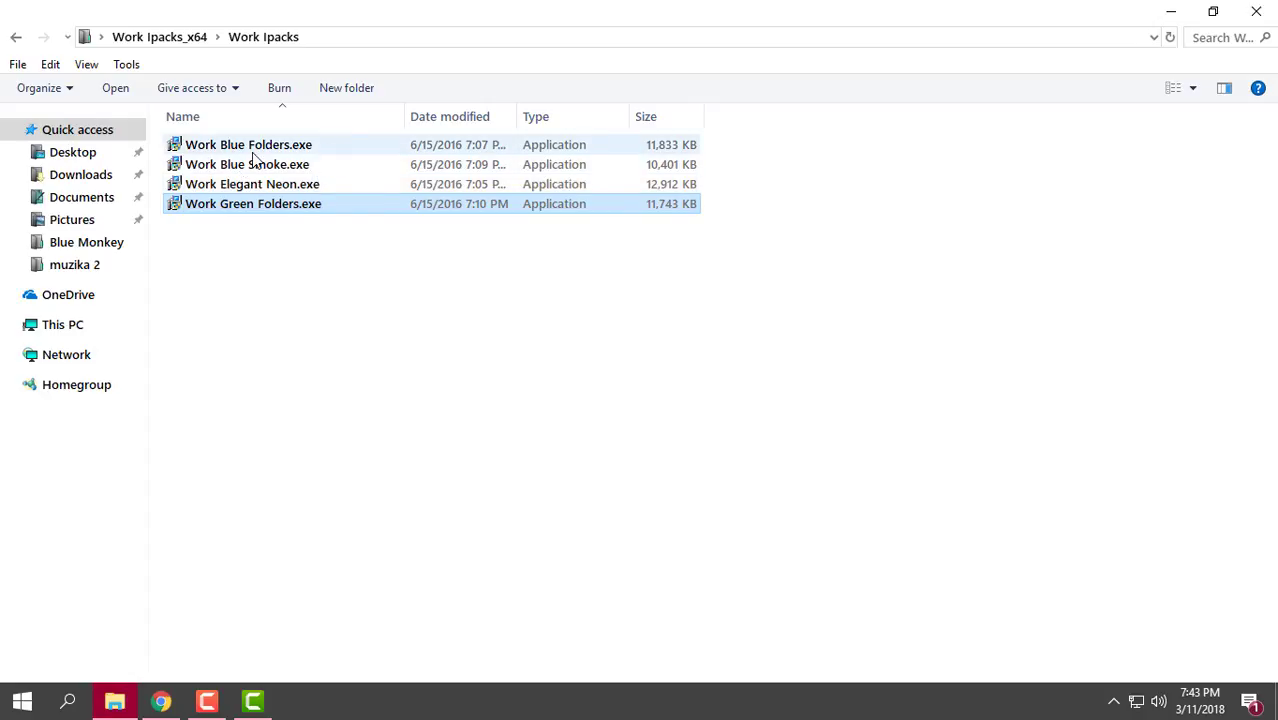
{"action": "left_click", "coordinate": [266, 185]}
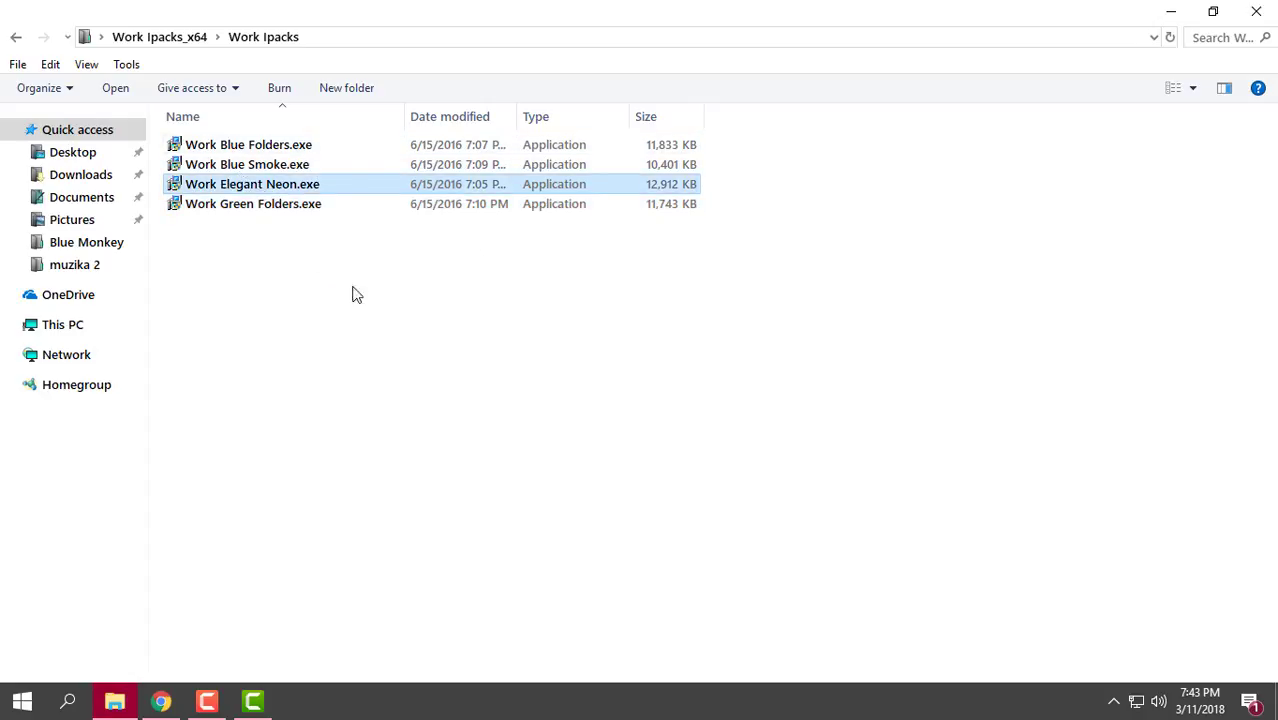
{"action": "left_click", "coordinate": [1256, 11]}
{"action": "right_click", "coordinate": [278, 233]}
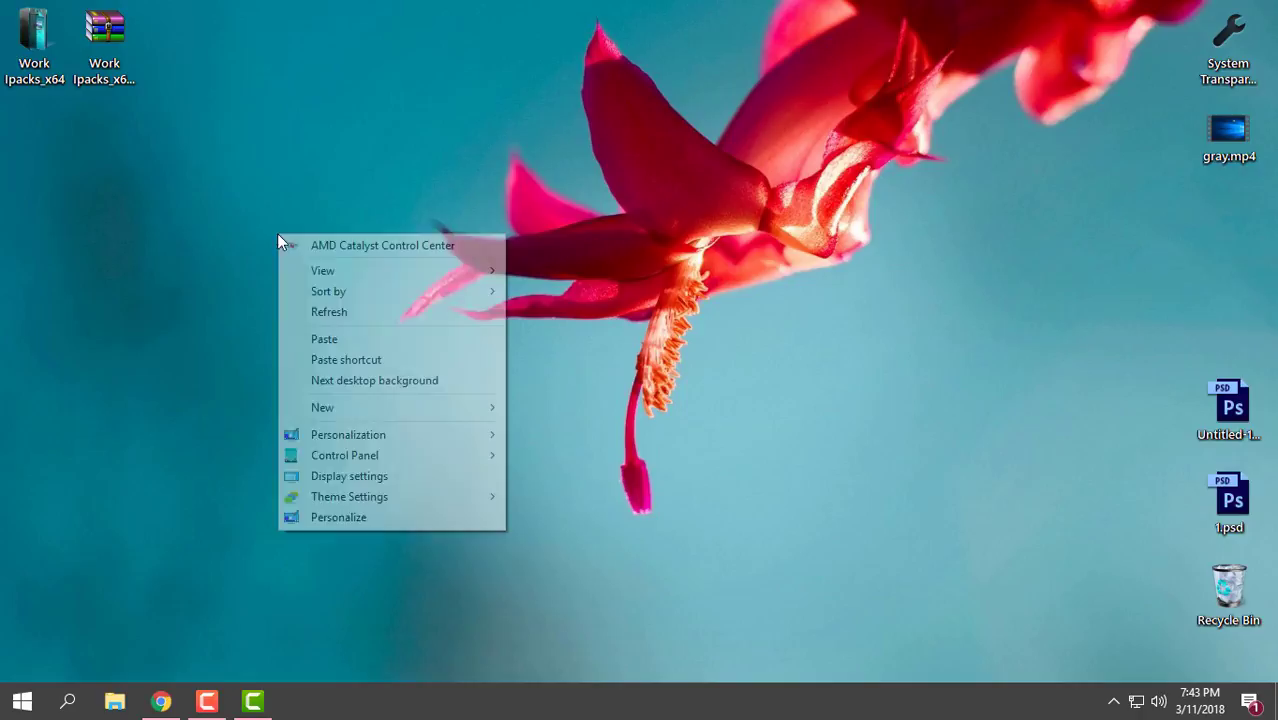
{"action": "left_click", "coordinate": [368, 325]}
Run Work Elegant Neon.exe again to view the iPack uninstaller's restore options, cancel it and refresh the desktop.
{"action": "double_click", "coordinate": [62, 79]}
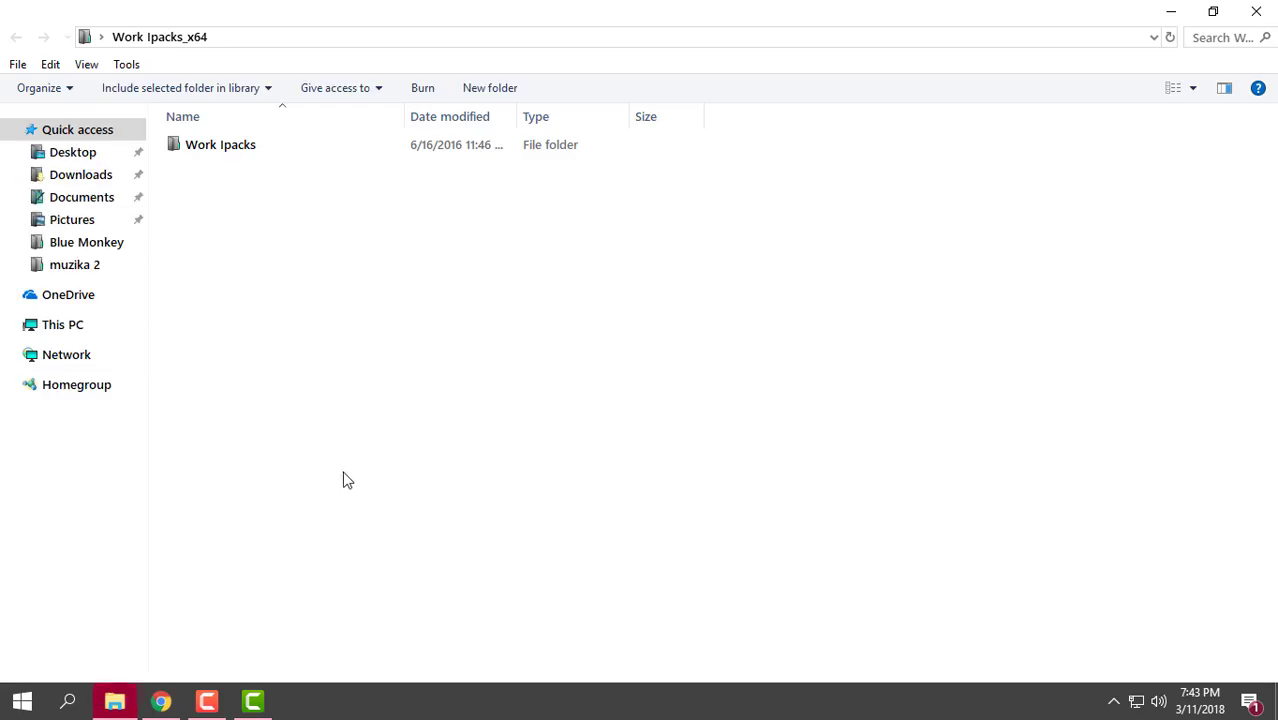
{"action": "double_click", "coordinate": [253, 149]}
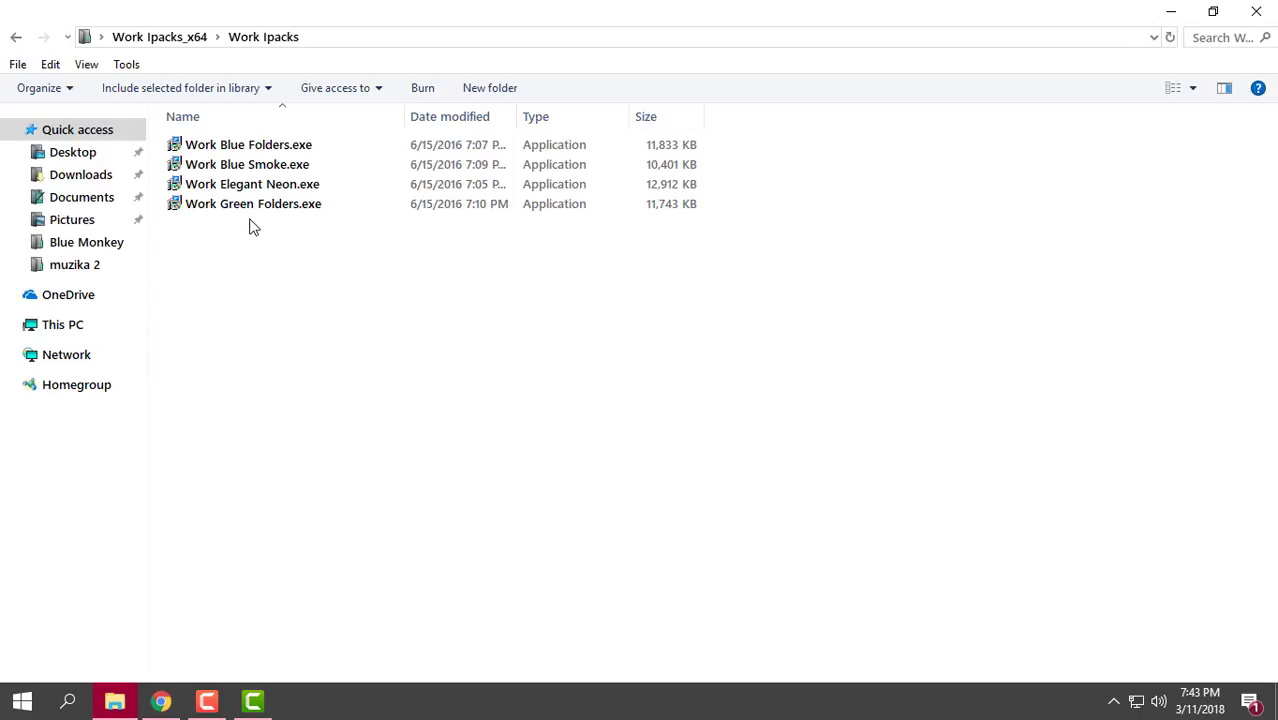
{"action": "double_click", "coordinate": [260, 190]}
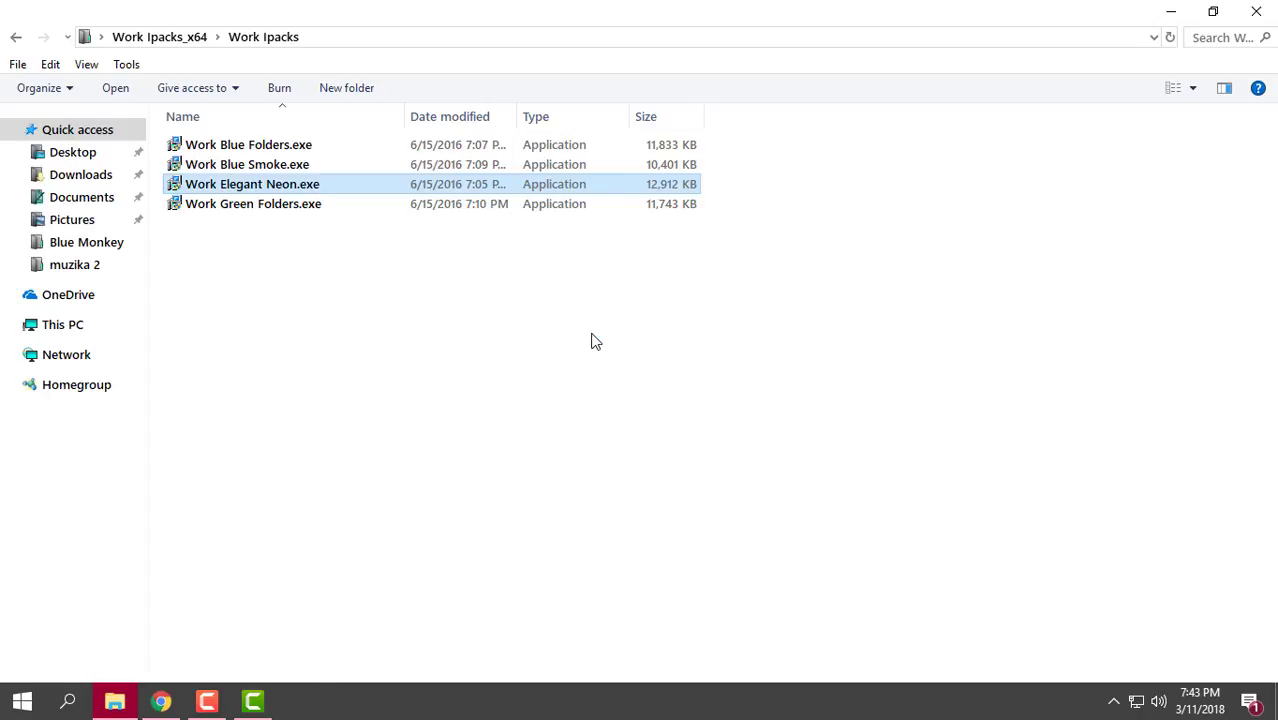
{"action": "left_click", "coordinate": [1253, 15]}
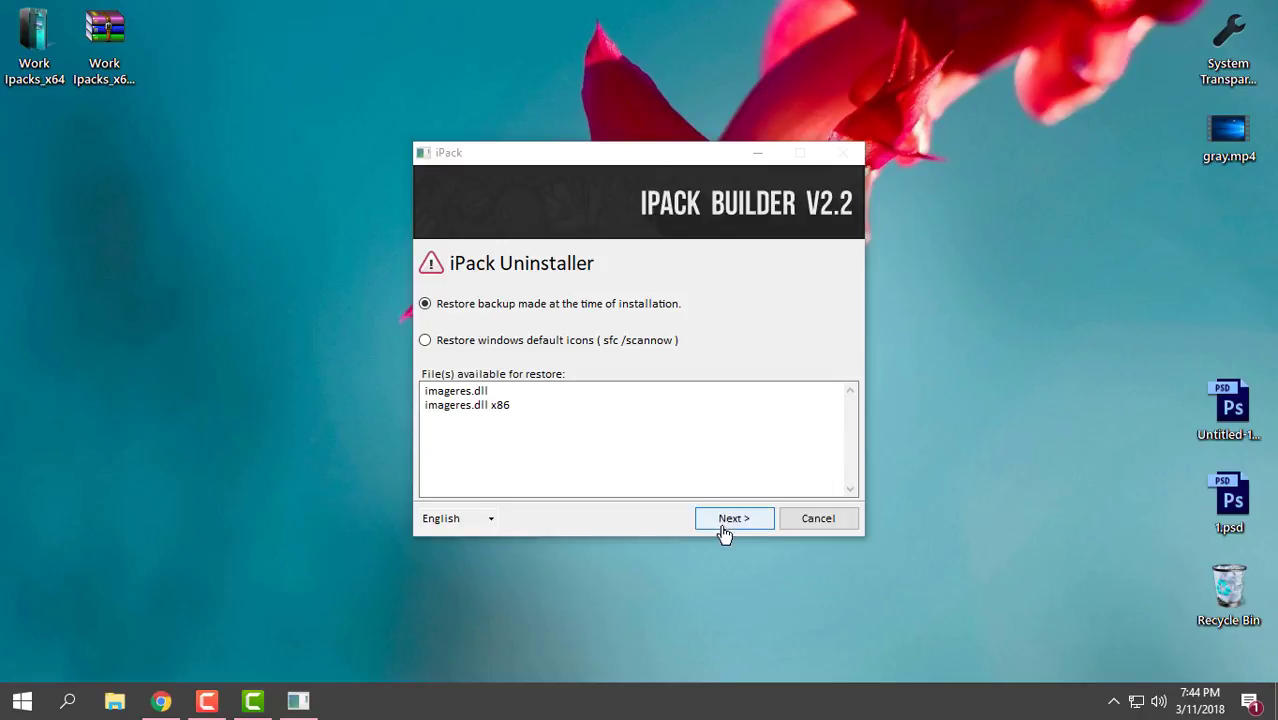
{"action": "left_click", "coordinate": [805, 522]}
{"action": "right_click", "coordinate": [475, 255]}
{"action": "left_click", "coordinate": [500, 334]}
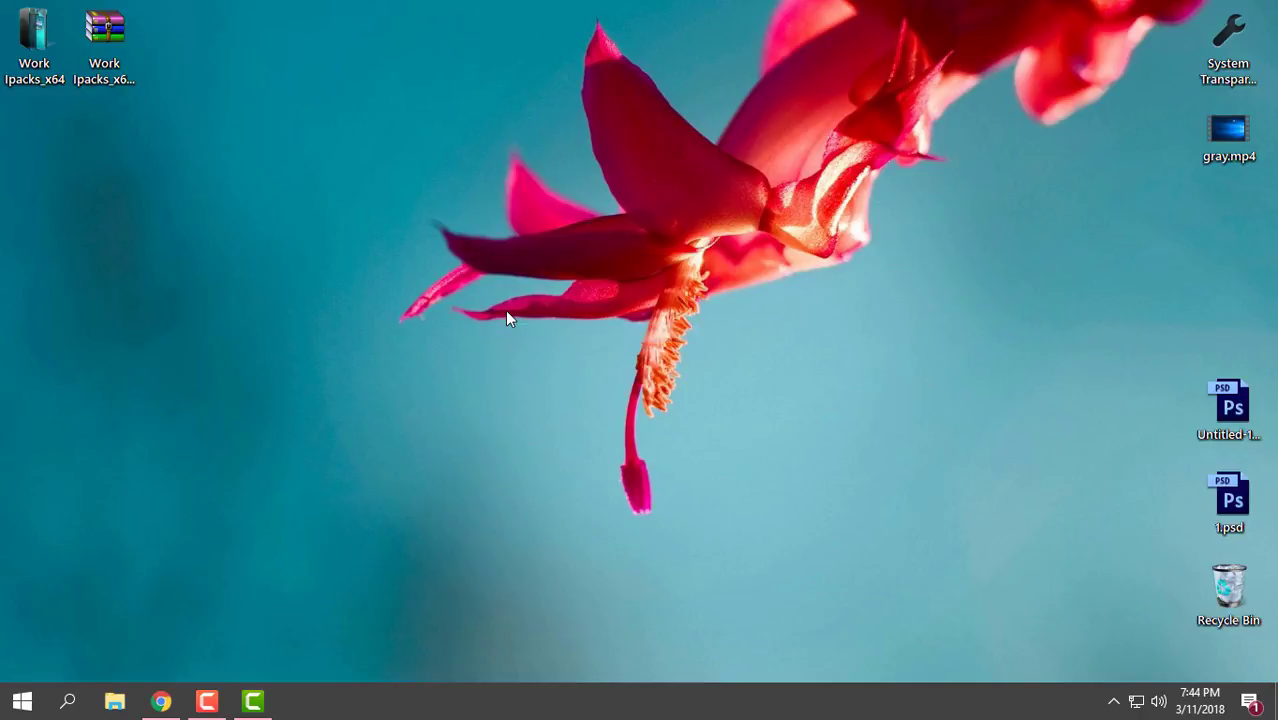